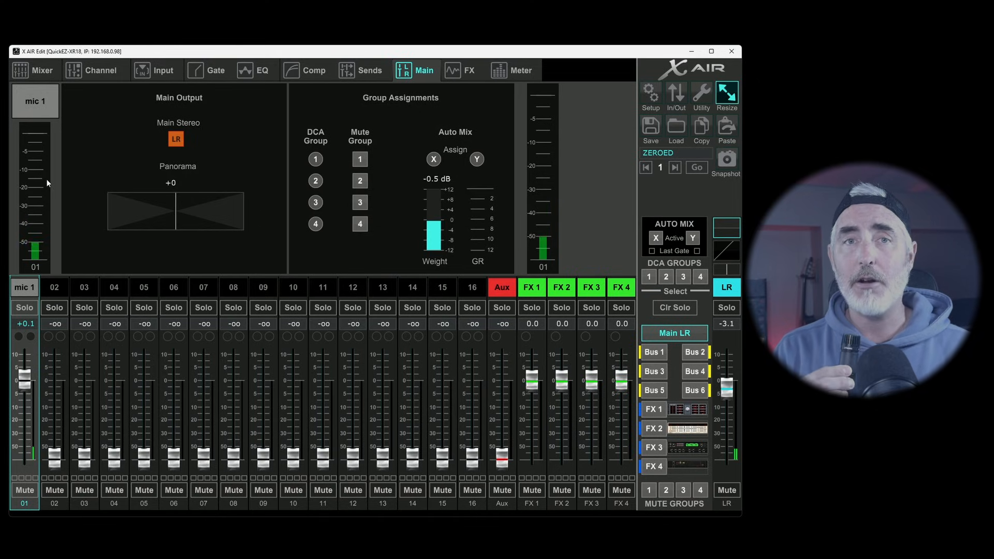
Set the mic 1 channel's mic gain to +46.5 dB and return to its main output settings
click(159, 73)
drag(173, 208, 174, 185)
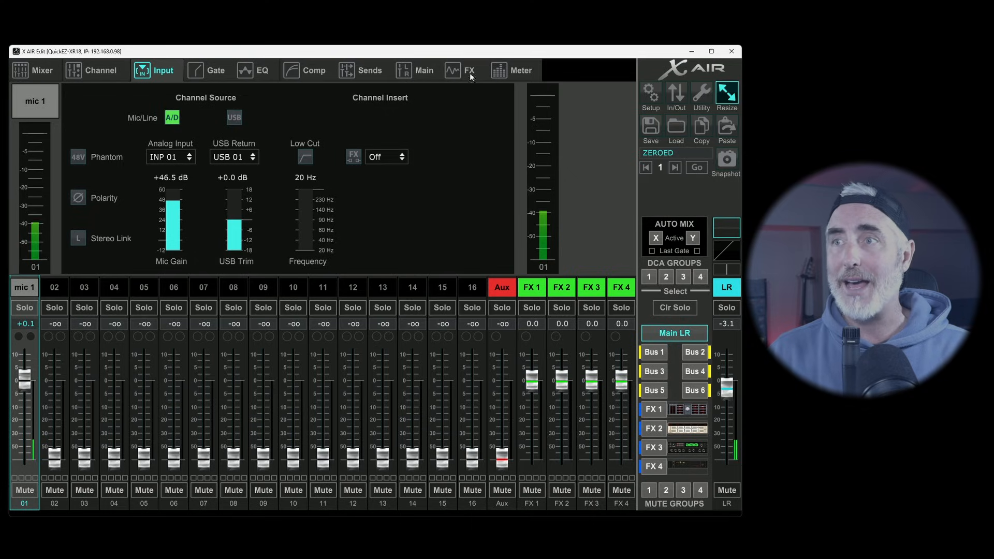
click(426, 72)
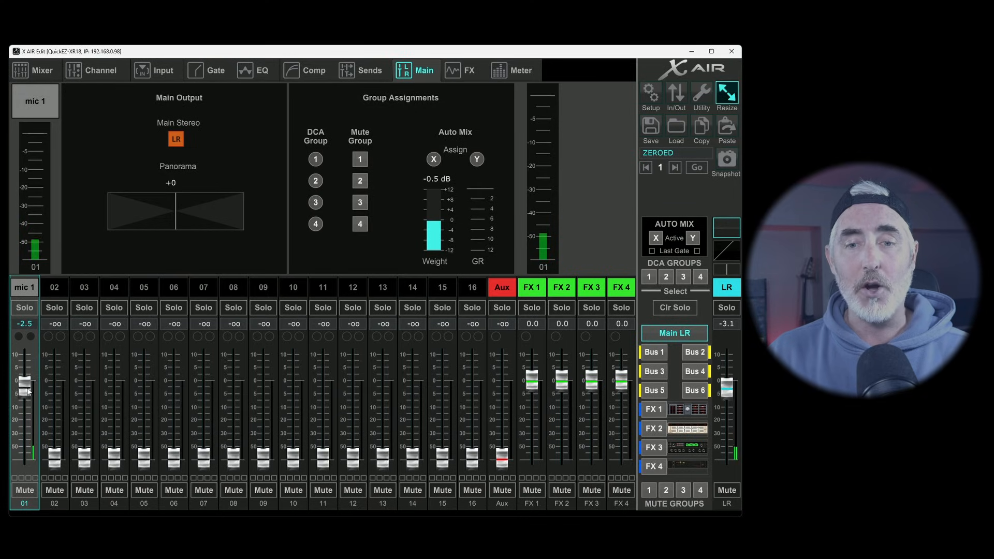
Switch briefly to channel 03, reselect mic 1, and lower its main fader to -1.1 dB with the main stereo assignment left on
click(65, 285)
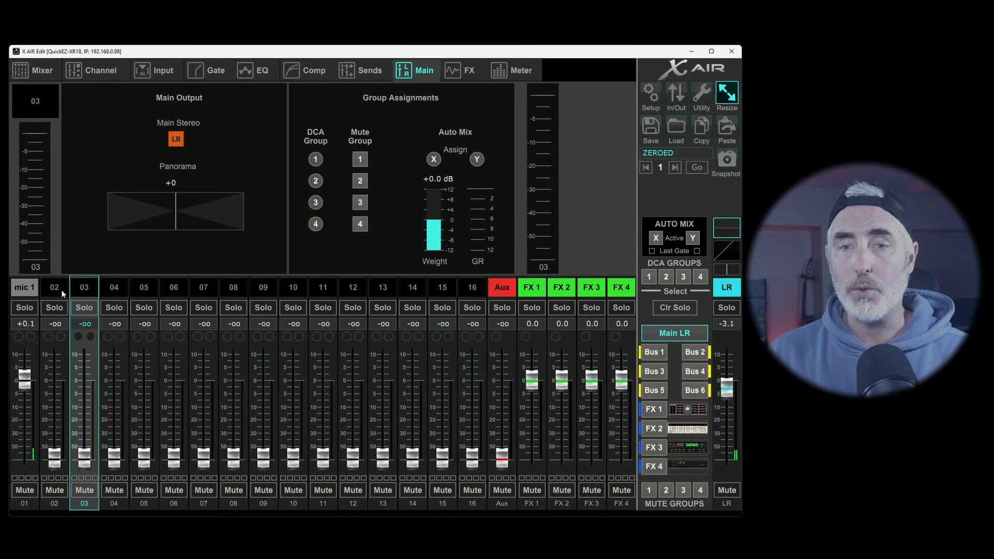
click(26, 291)
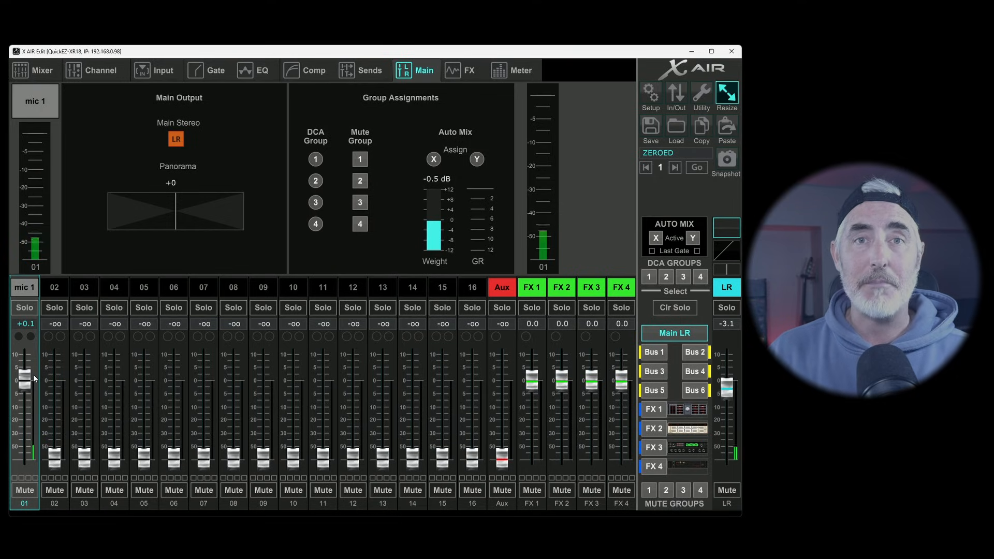
click(178, 141)
mouse_move(30, 388)
mouse_down()
mouse_move(28, 428)
mouse_move(33, 390)
mouse_up()
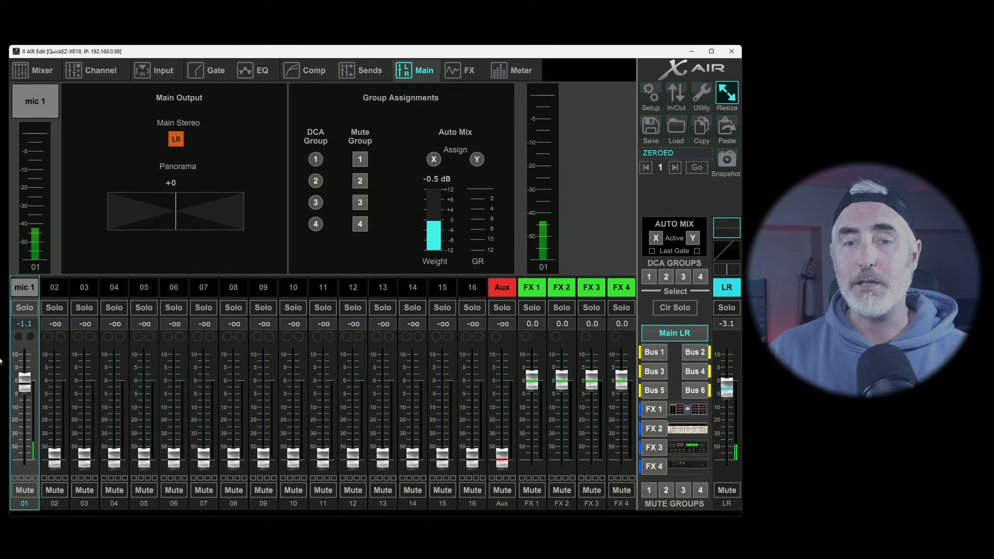
Look through the fader levels of the Bus 1 to Bus 6 mixes and return to the Main LR mix
click(655, 353)
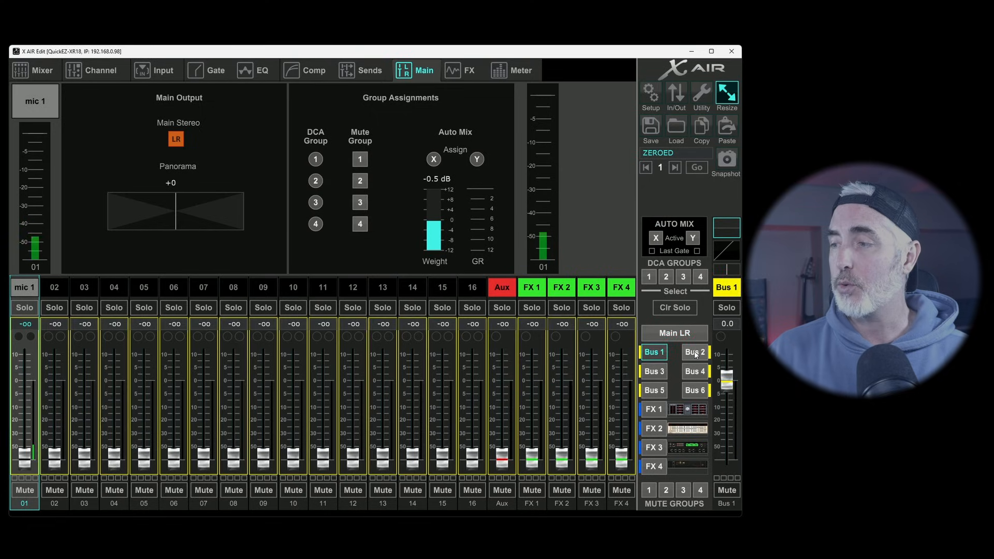
click(694, 352)
click(654, 371)
click(694, 371)
click(655, 391)
click(694, 390)
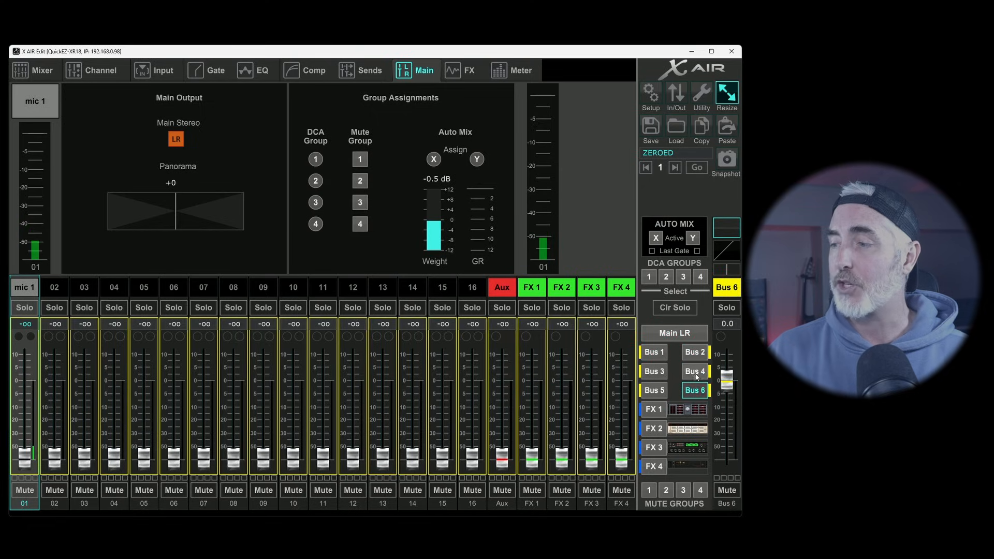
click(694, 372)
click(655, 371)
click(655, 352)
click(694, 352)
click(681, 335)
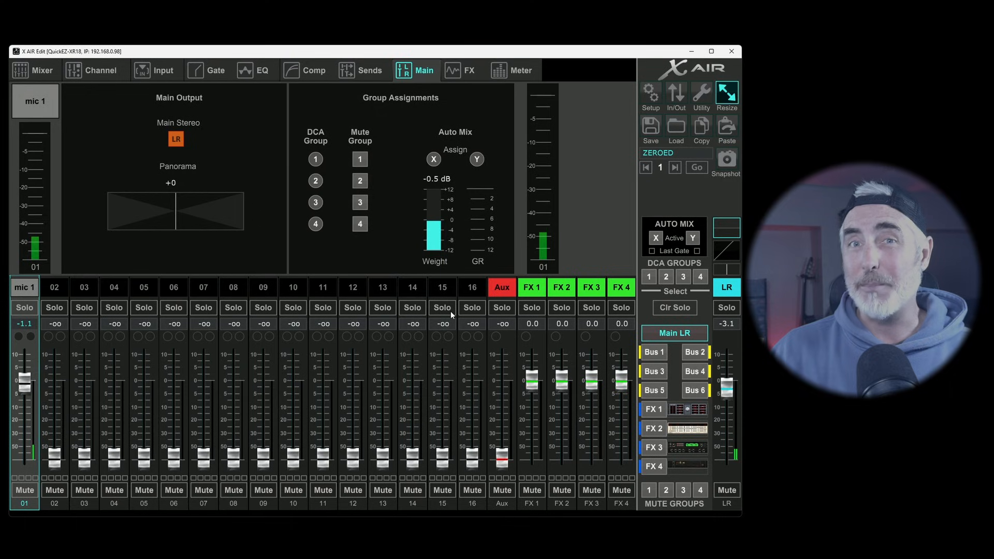
Check mic 1's send fader in the Bus 1 mix and return to the Main LR mix
click(654, 352)
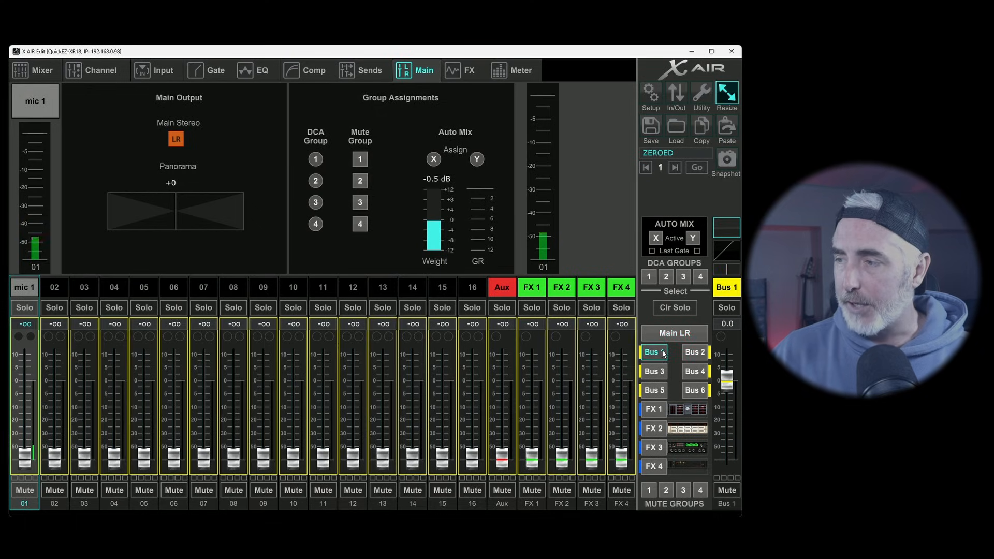
drag(22, 455, 2, 486)
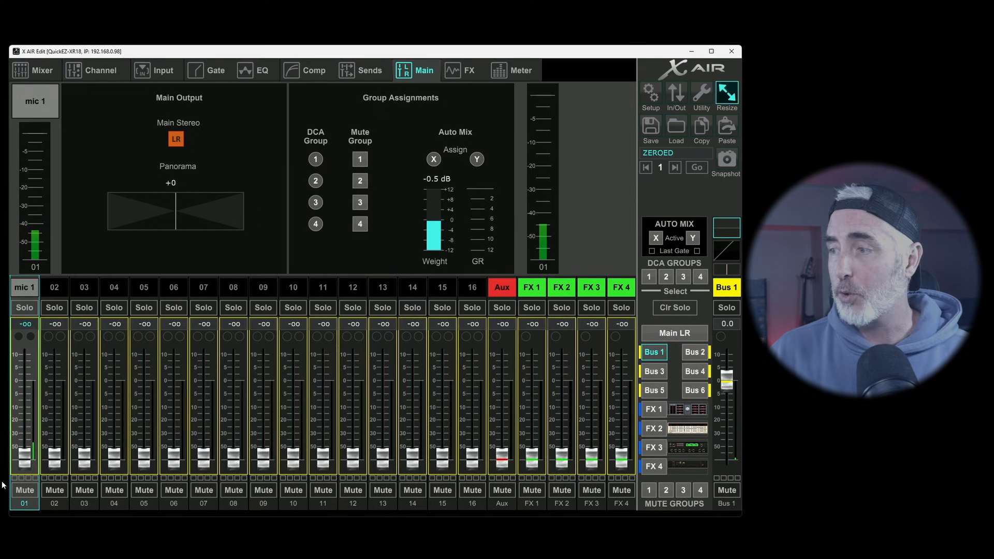
click(675, 333)
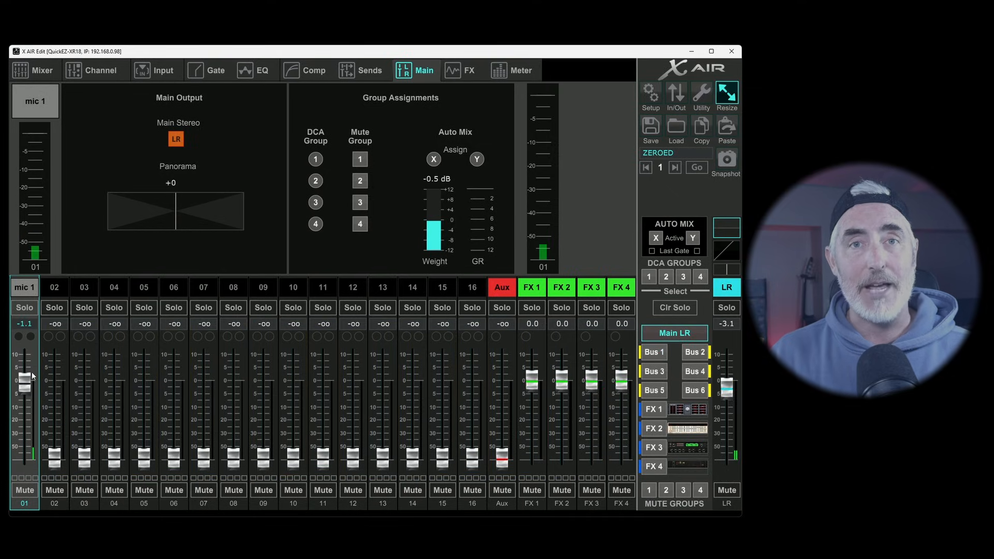
Raise the mic 1 fader to +0.7 dB, switching its main stereo assignment off and back on
mouse_move(29, 377)
mouse_down()
mouse_move(28, 366)
mouse_move(28, 440)
mouse_move(27, 383)
mouse_up()
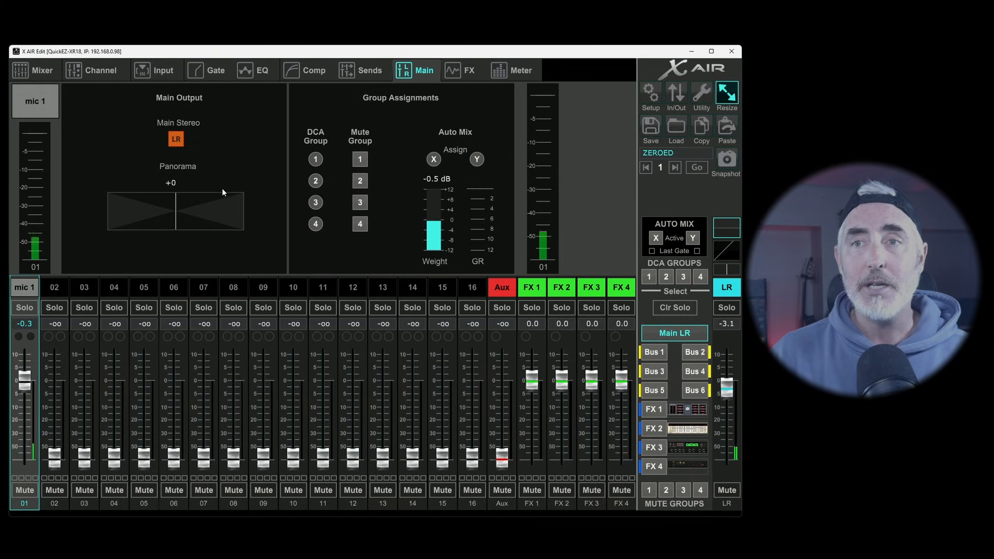
click(176, 138)
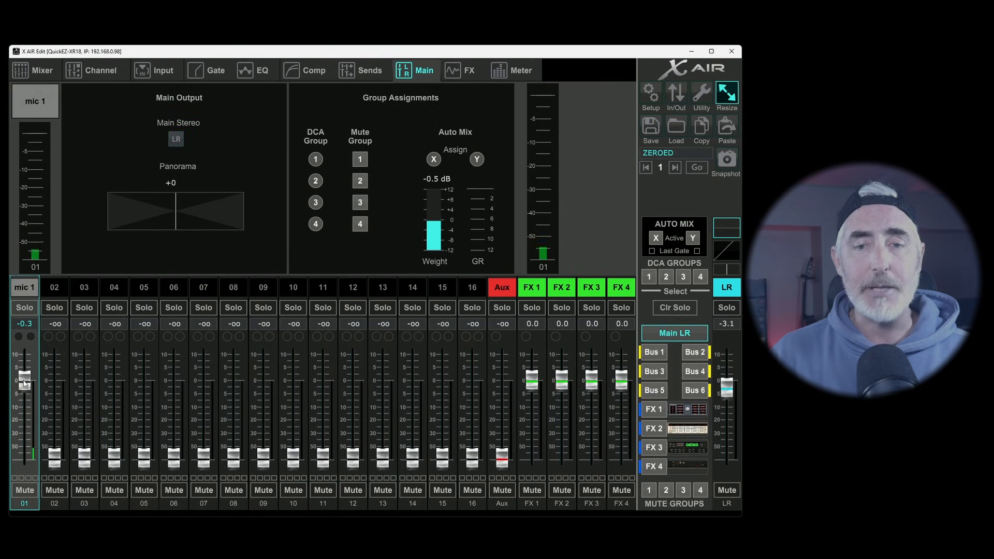
drag(25, 381, 24, 378)
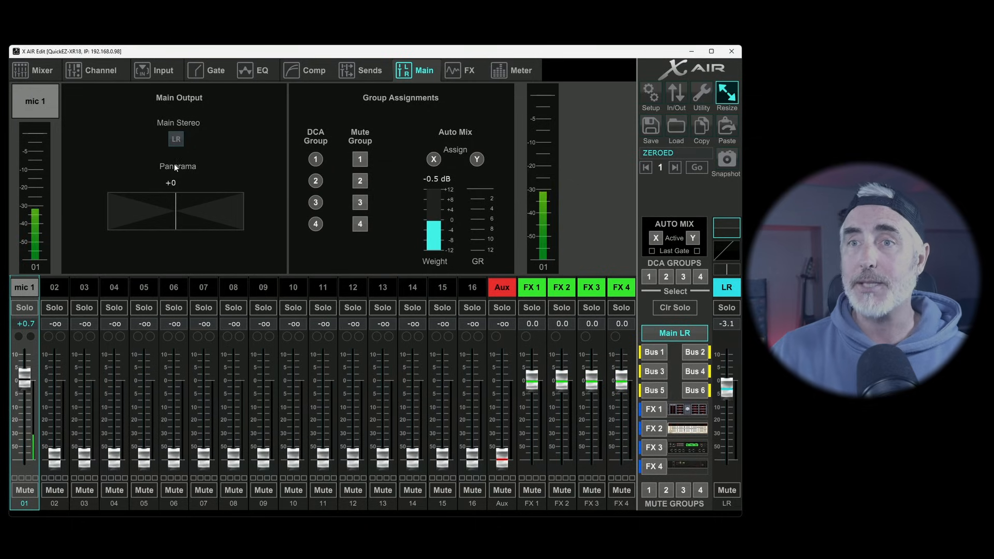
click(177, 138)
Pan mic 1 fully left to -100, and from the mixer overview pan it fully right to +100
mouse_move(175, 205)
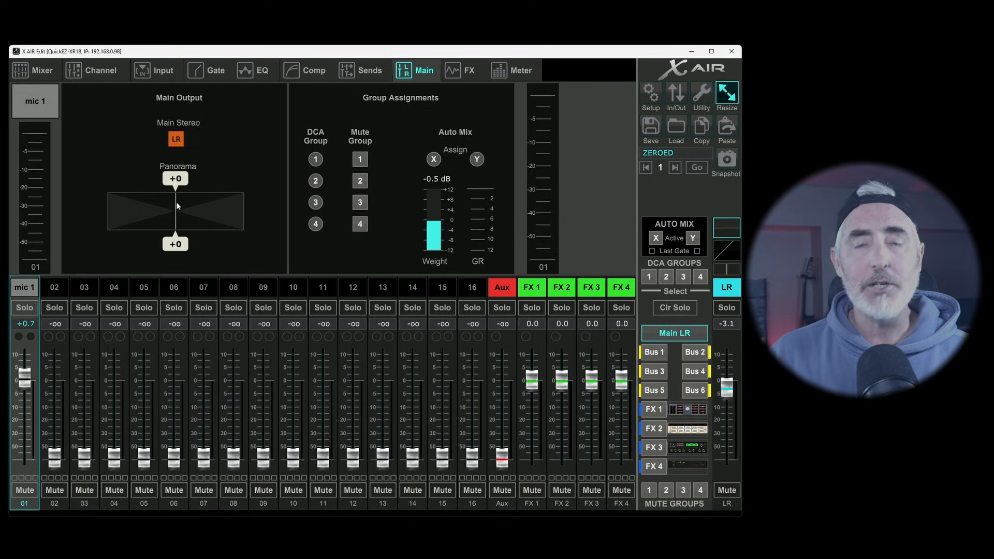
drag(176, 207, 79, 213)
mouse_move(132, 226)
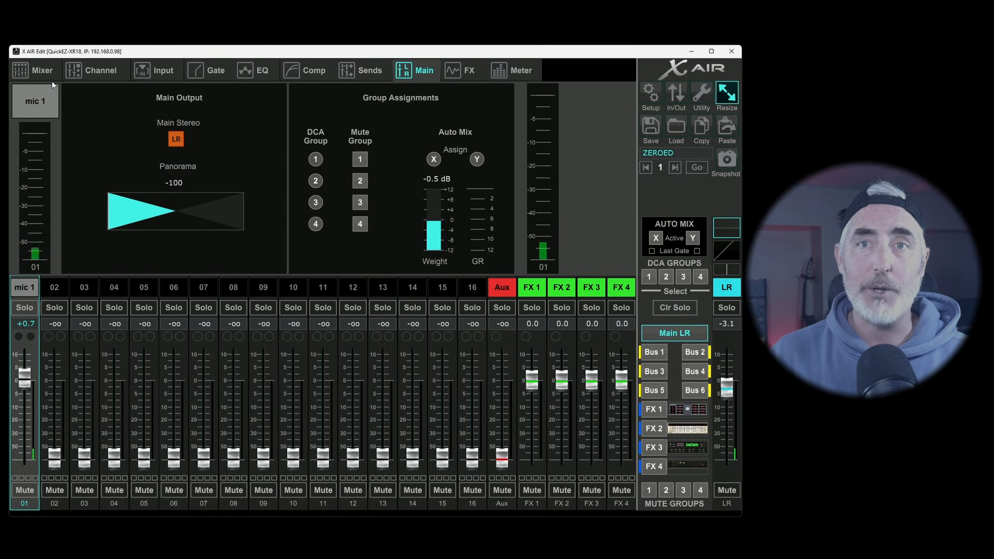
click(41, 74)
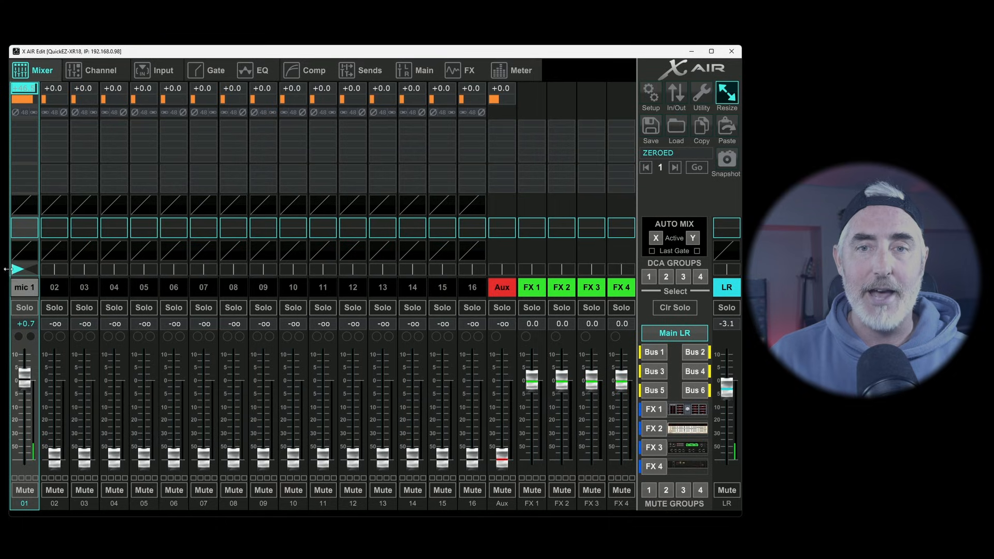
drag(17, 269, 129, 284)
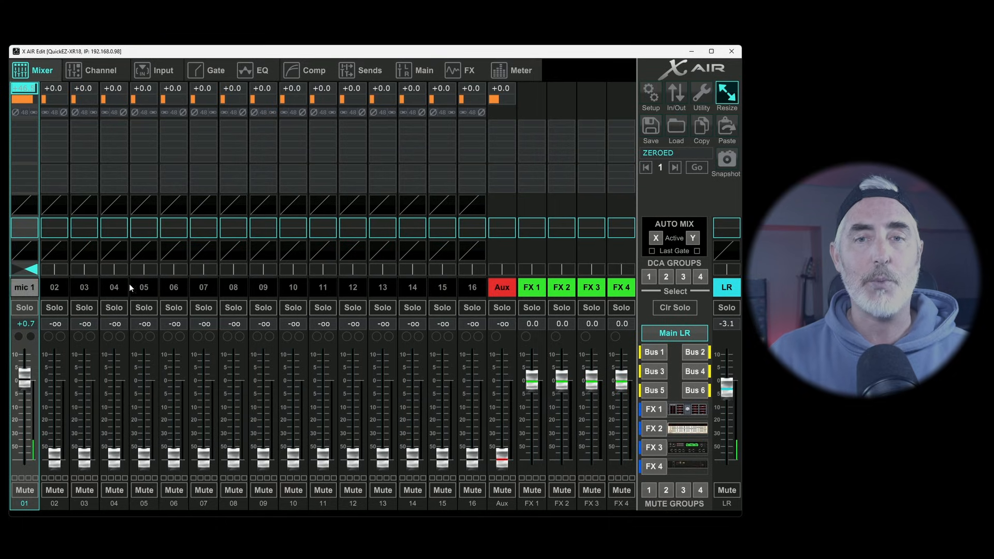
Return to mic 1's main output settings and reset its panorama to centre (+0)
click(423, 72)
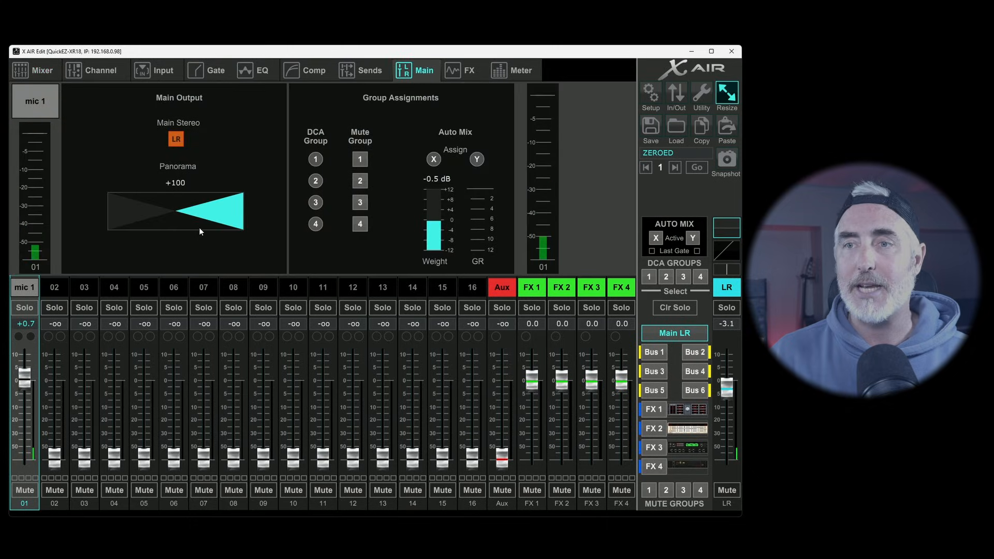
drag(252, 203, 211, 220)
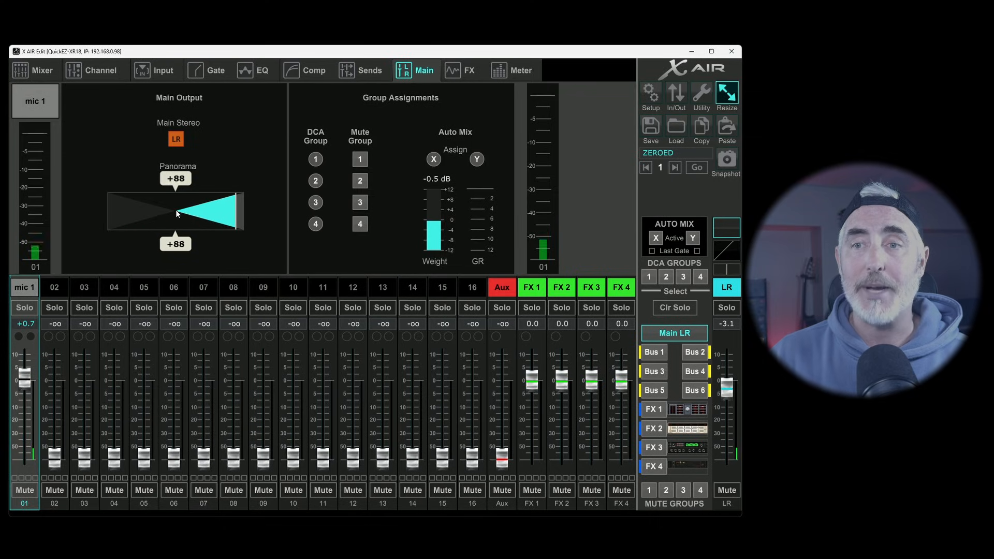
double_click(176, 209)
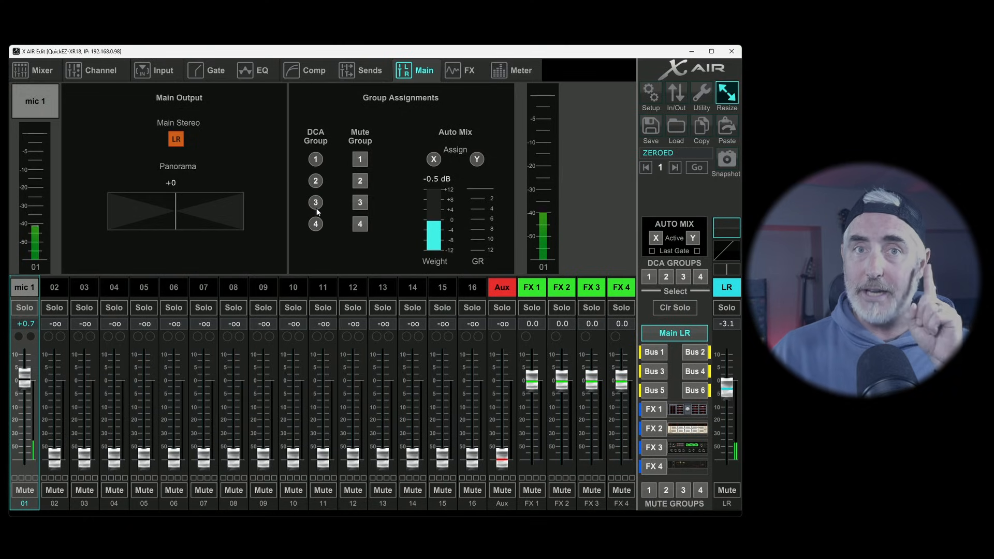
Assign mic 1 to DCA groups 1 through 4 in turn and clear the DCA assignment
click(317, 160)
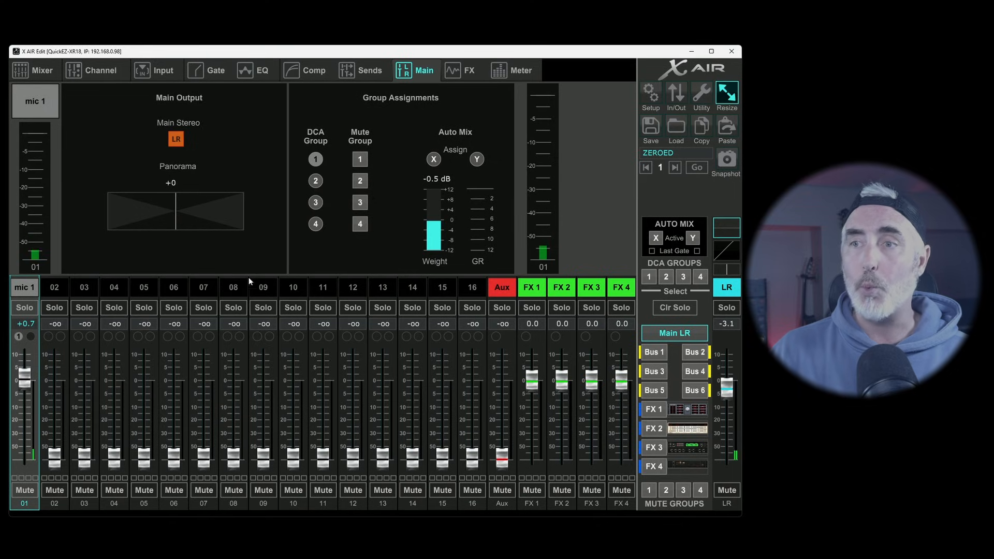
click(316, 181)
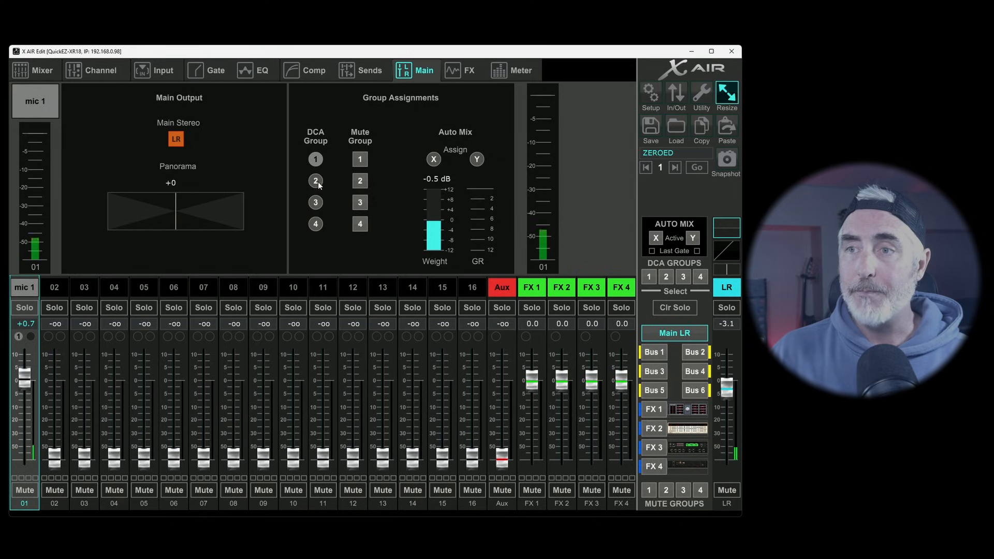
click(19, 337)
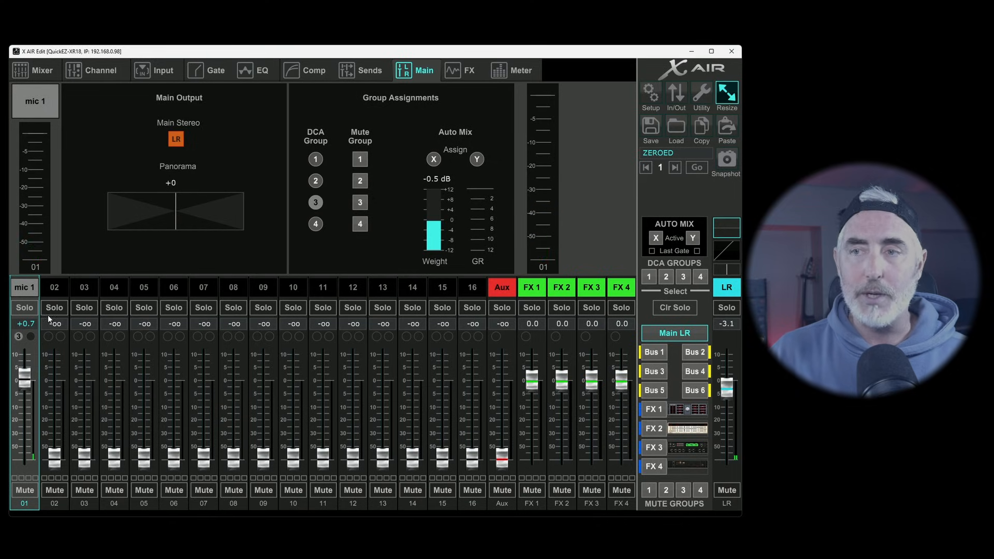
click(19, 337)
click(315, 224)
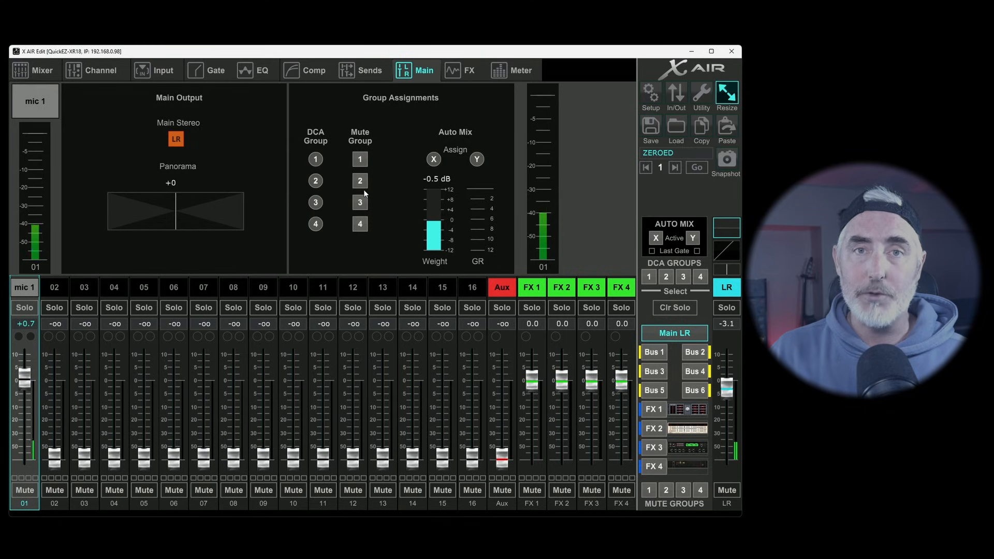
Toggle mic 1's mute group 1 assignment and assign the channel to mute groups 1, 2, 3 and 4
click(362, 158)
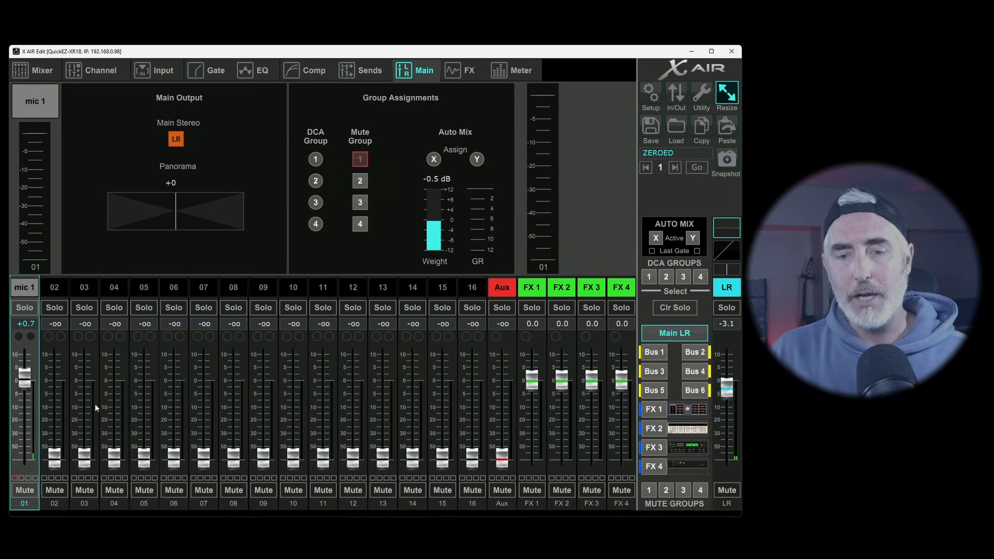
click(16, 478)
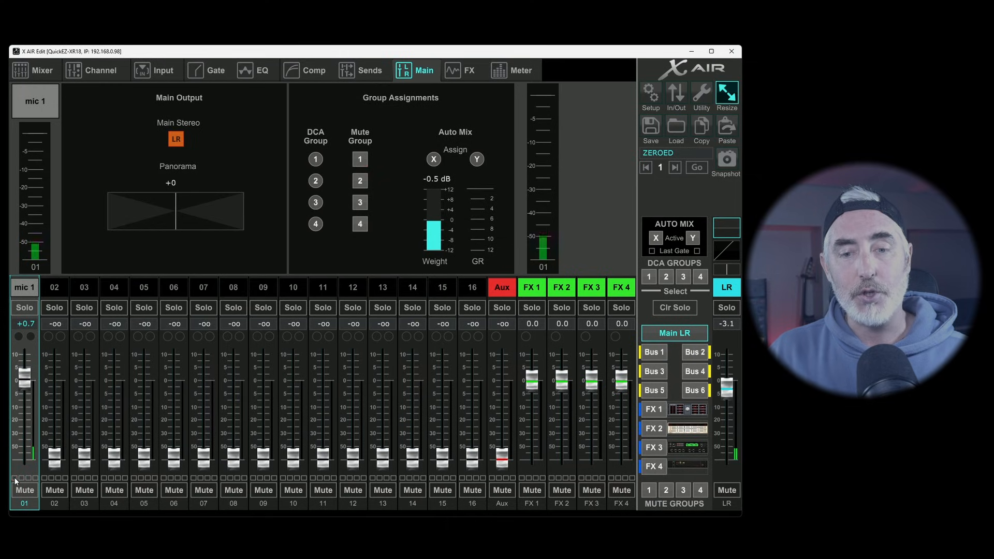
click(14, 478)
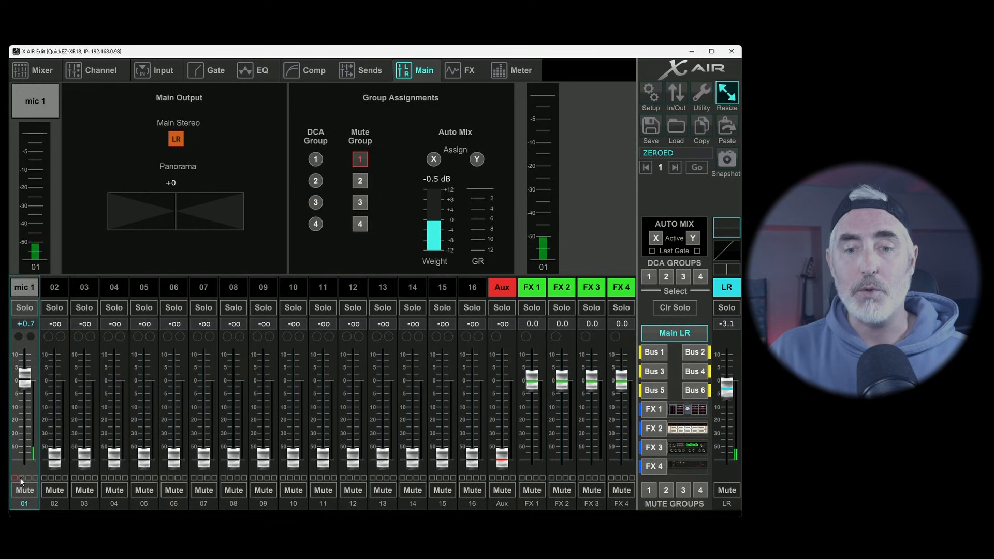
click(21, 478)
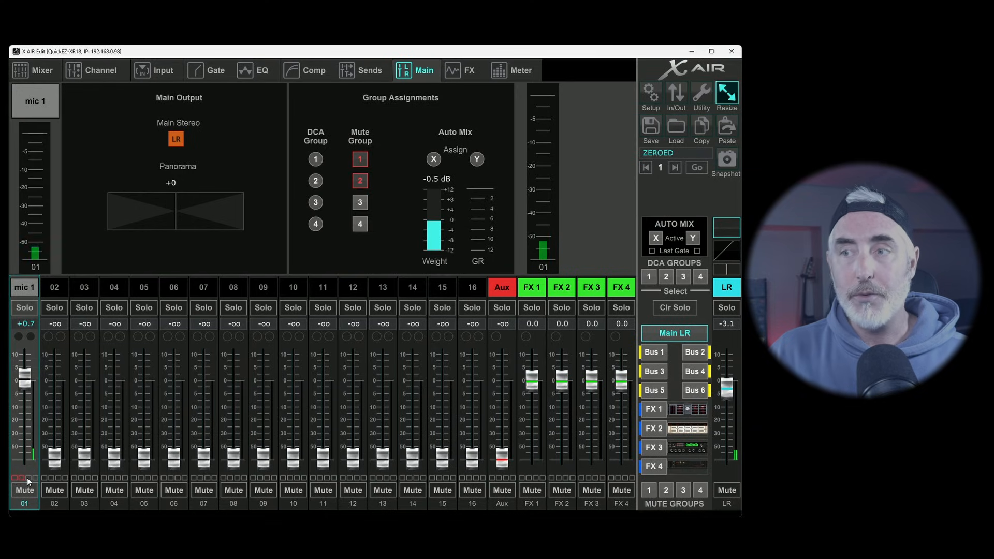
click(28, 477)
click(35, 477)
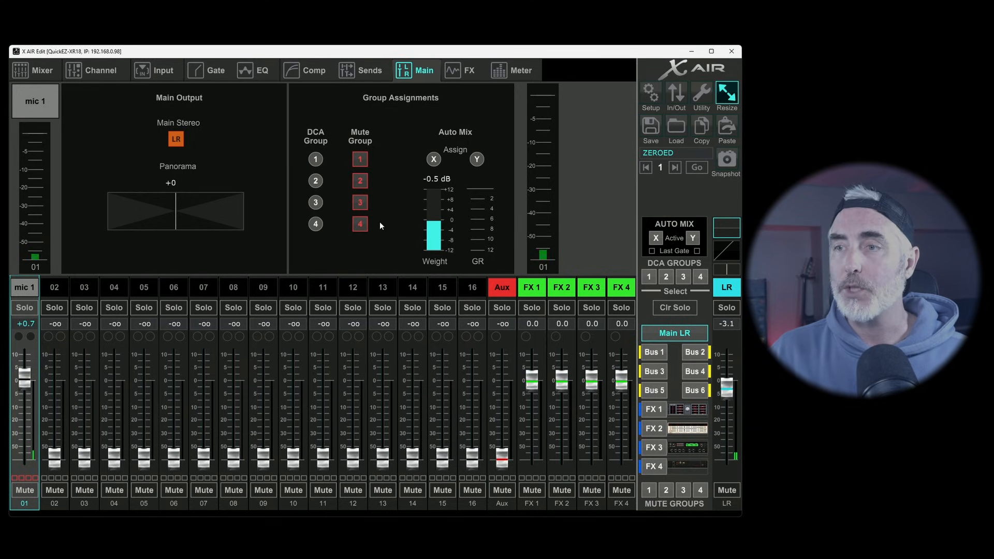
Remove mic 1 from mute groups 2, 3 and 4, and assign channel 03 to mute group 1
click(360, 202)
click(359, 180)
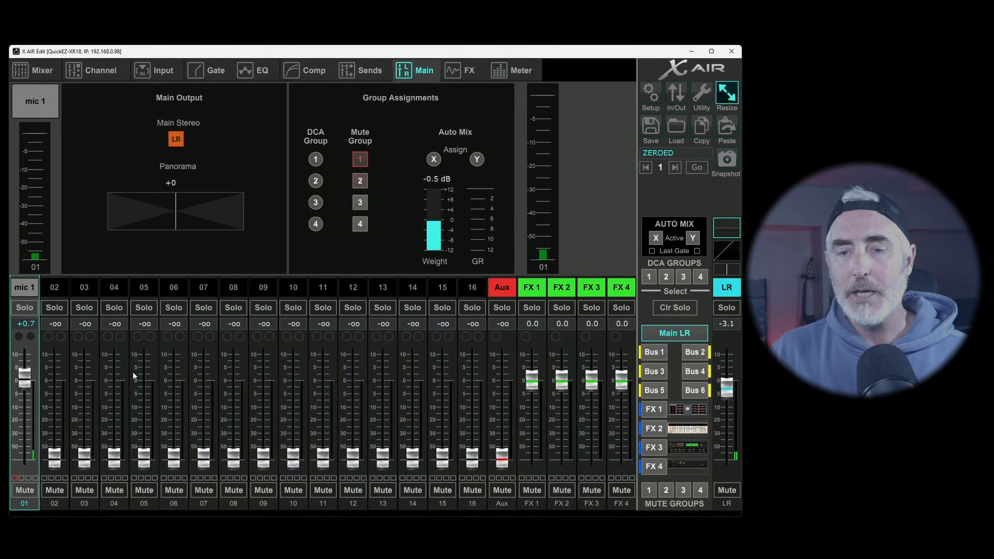
click(83, 287)
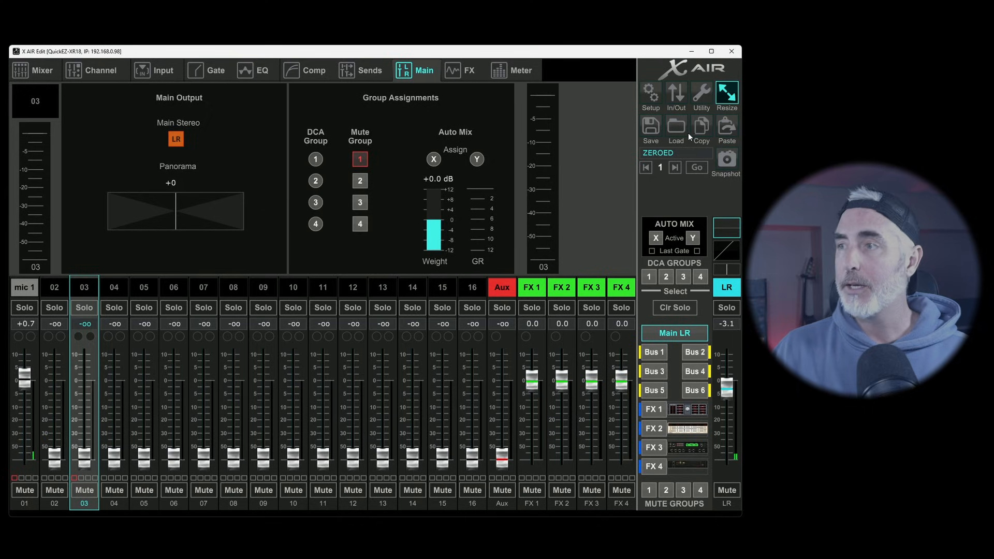
Activate and release mute group 1, clear its assignments from mic 1 and channel 03, and reselect mic 1
click(650, 489)
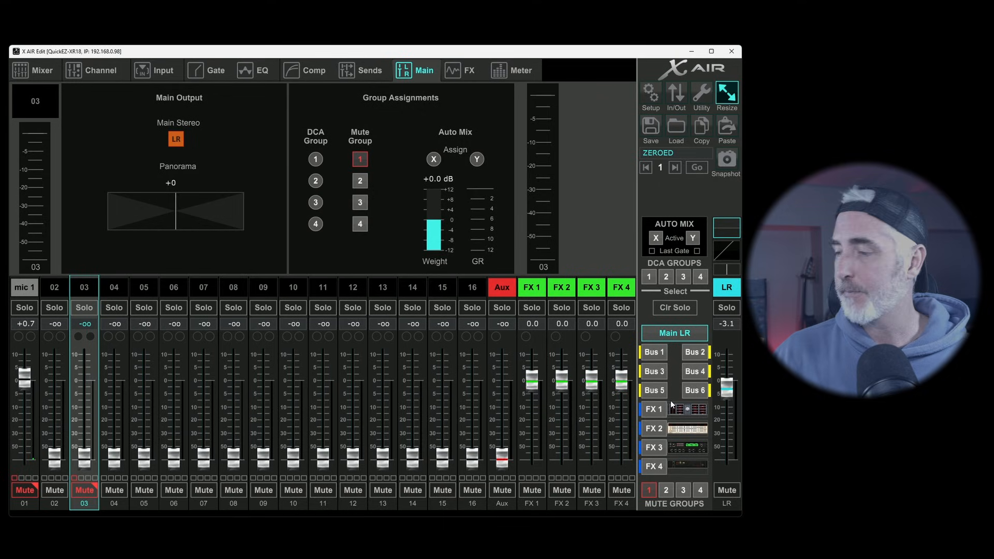
click(649, 490)
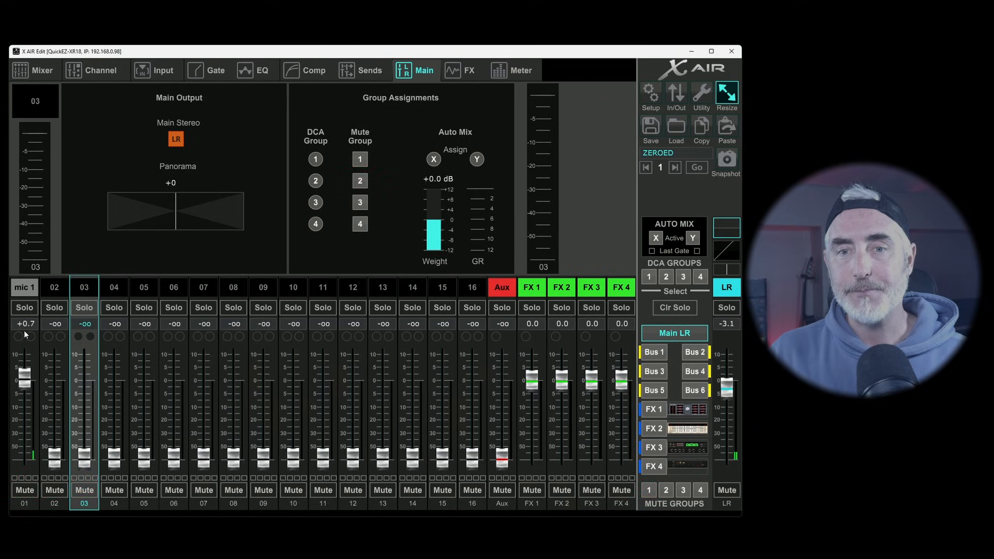
click(24, 288)
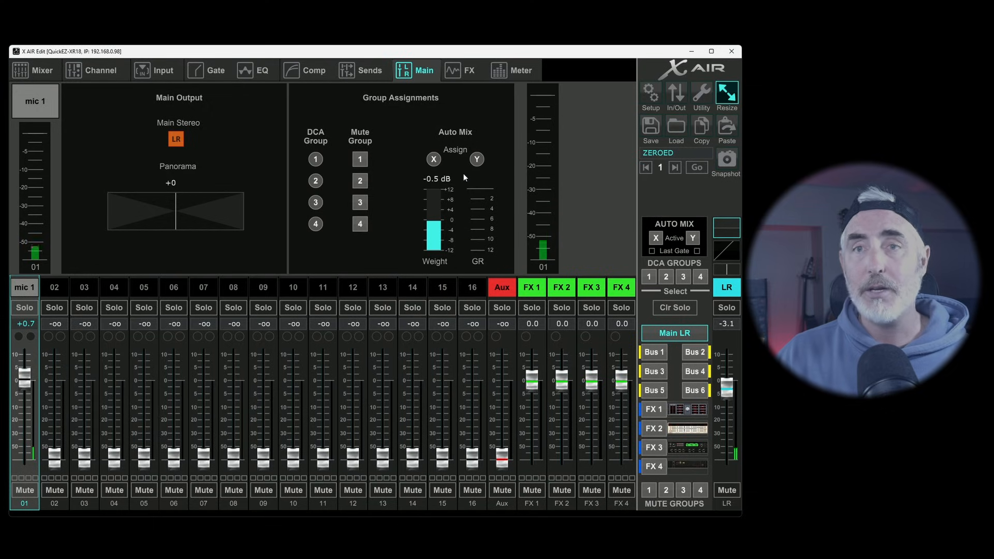
Assign mic 1 to auto mix group X, switch it to Y and back to X, and clear the assignment
click(434, 159)
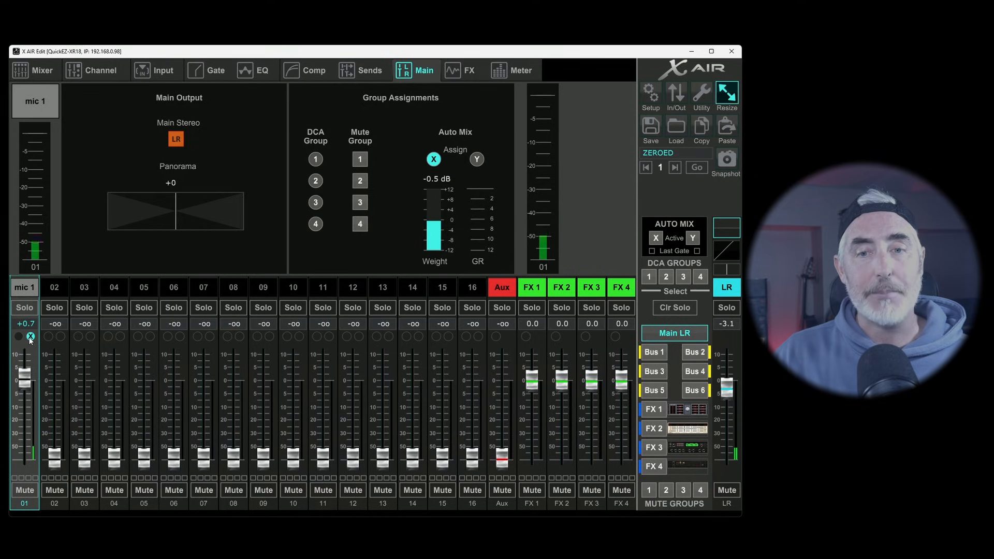
click(477, 160)
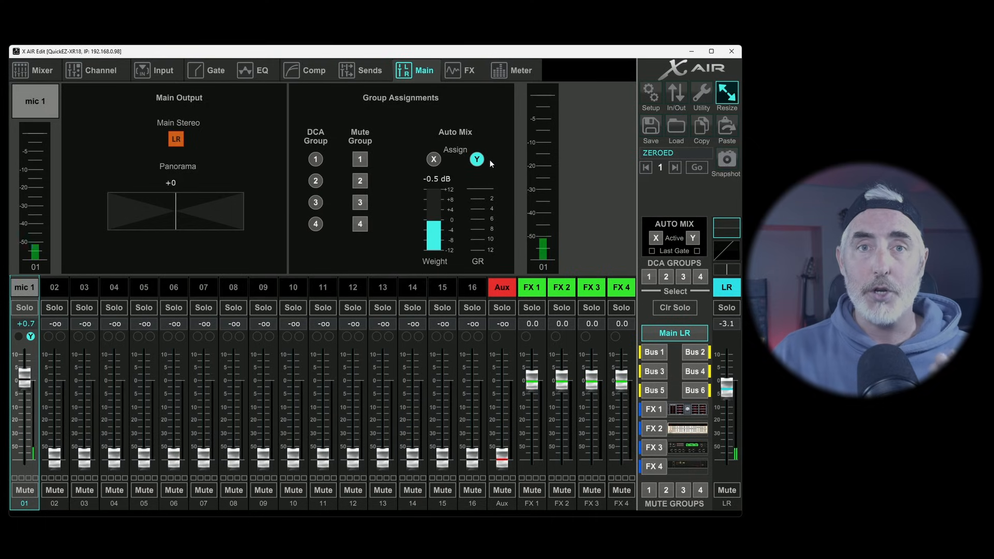
click(435, 160)
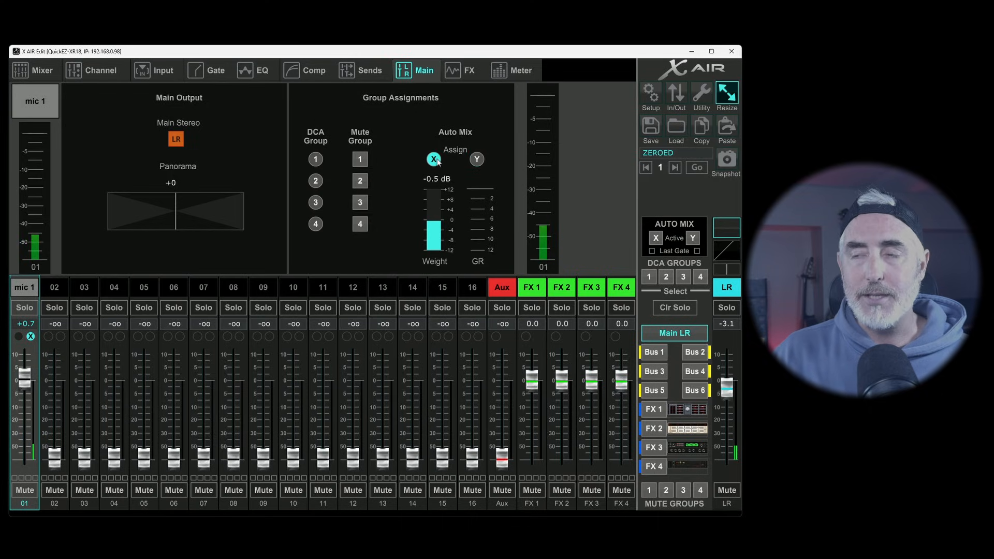
click(435, 160)
Vary mic 1's auto mix weight from 0.0 dB up to +7.5 dB, and lower it to -3.5 dB
click(433, 225)
drag(436, 229, 438, 224)
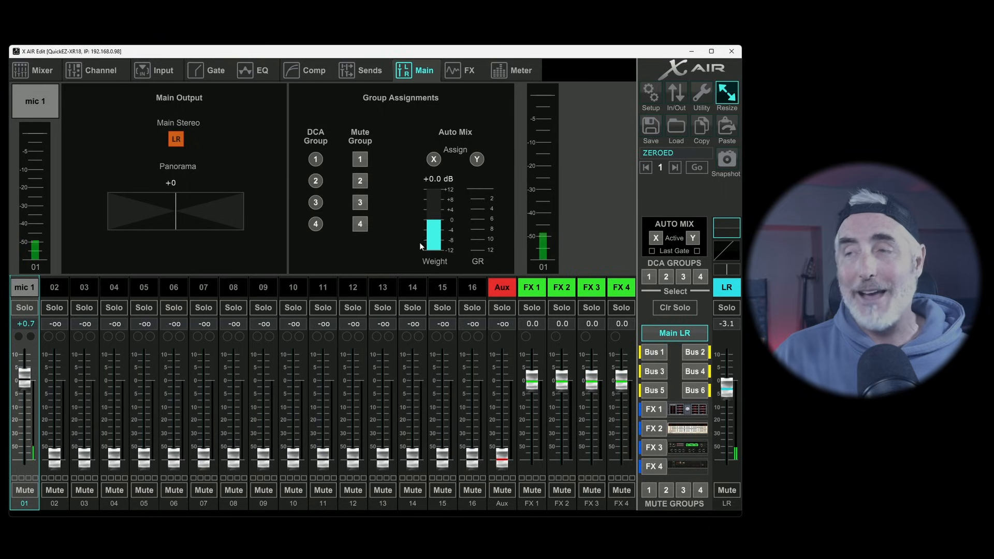
mouse_move(441, 208)
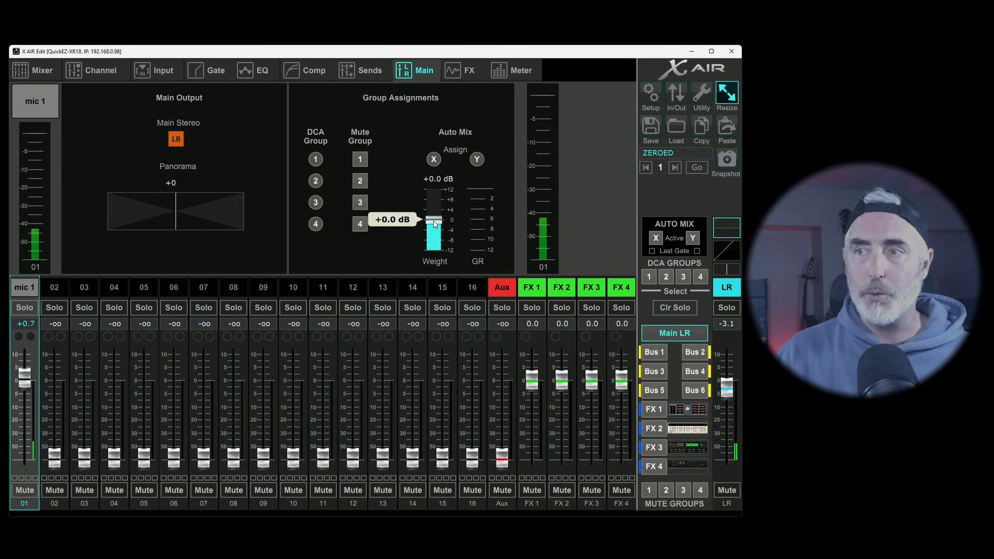
drag(435, 223, 423, 184)
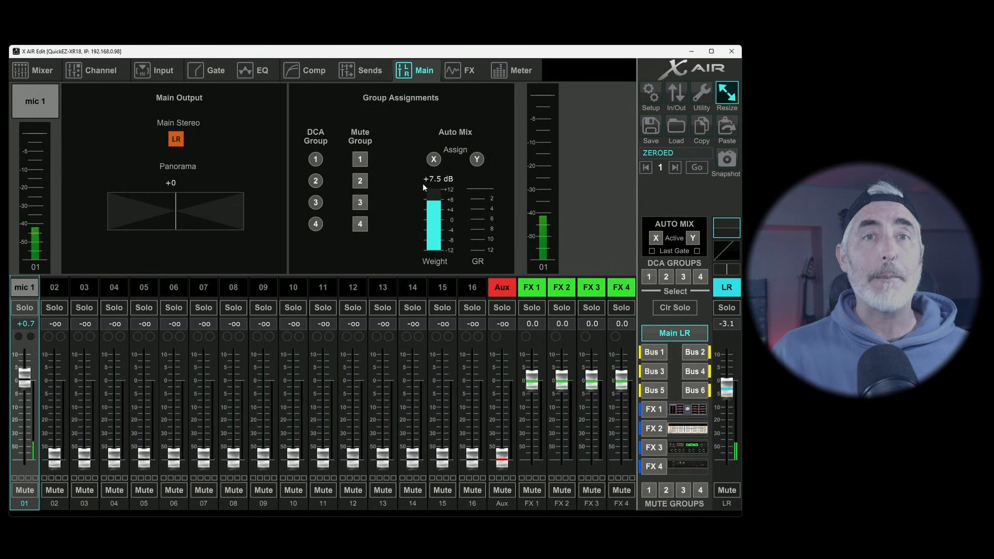
mouse_move(436, 202)
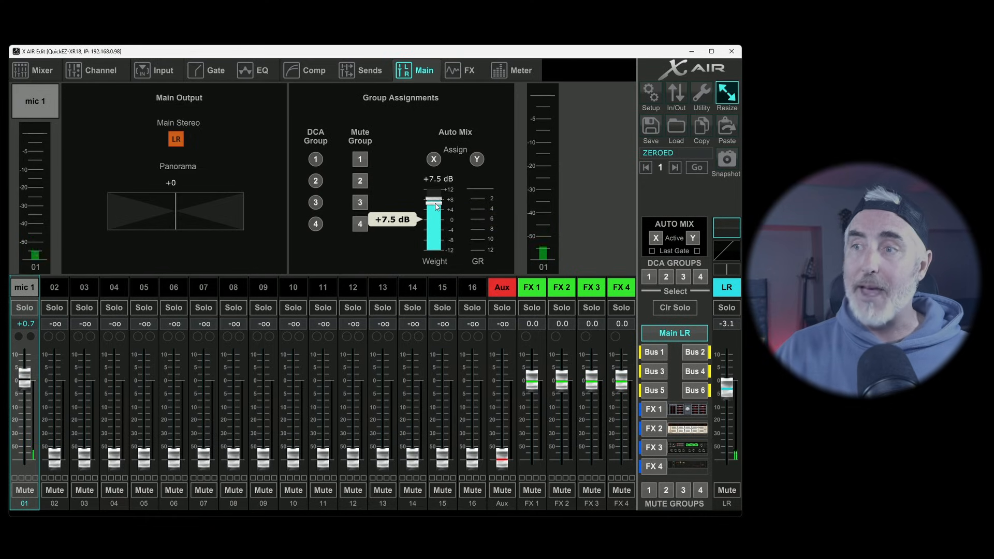
drag(436, 206, 445, 283)
mouse_move(439, 215)
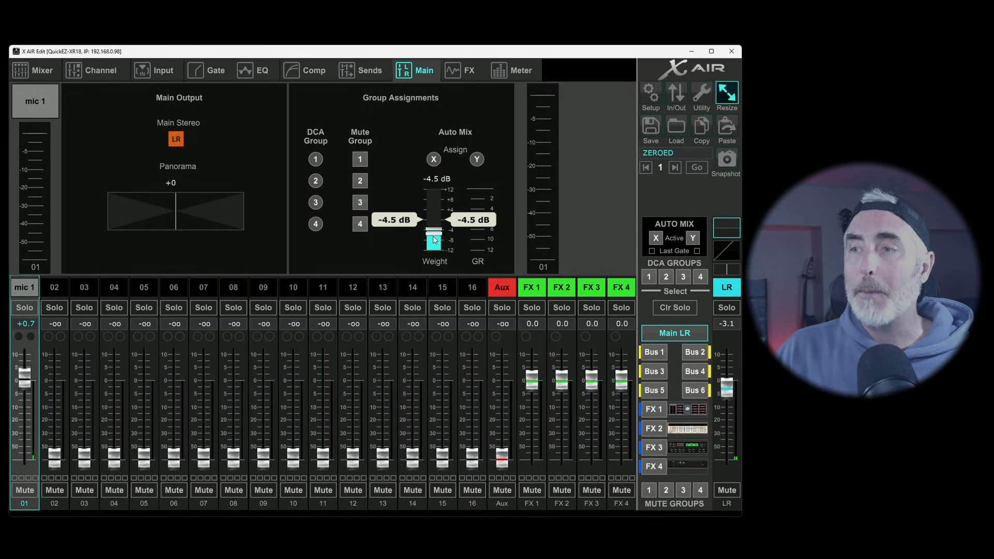
mouse_move(436, 233)
mouse_down()
mouse_move(439, 211)
mouse_move(438, 234)
mouse_up()
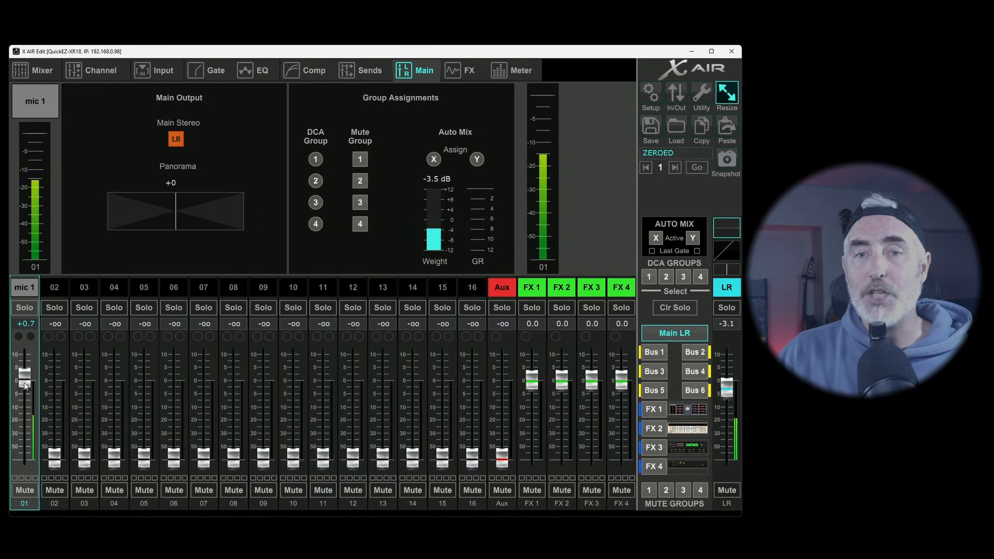
Set mic 1's channel fader to exactly 0 dB
scroll(25, 385, down, 2)
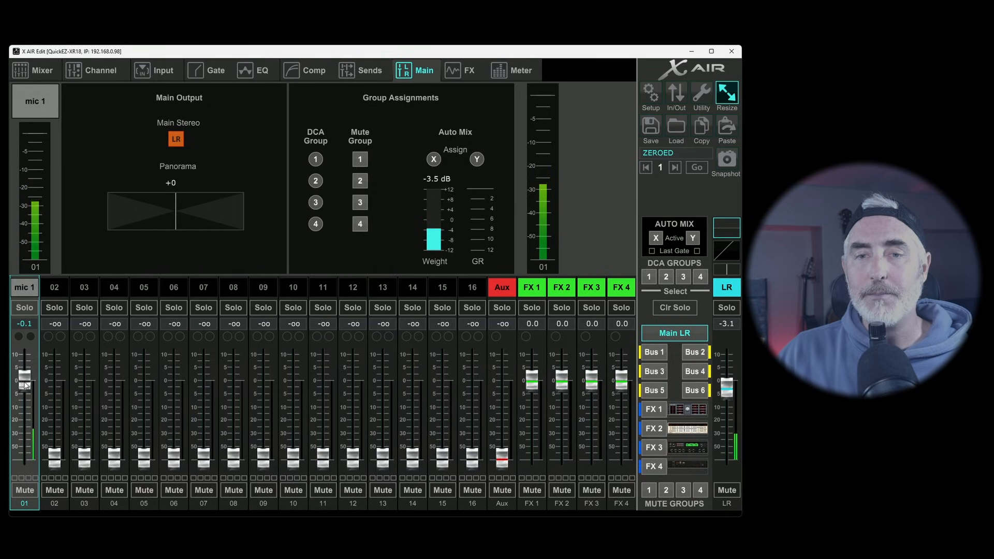
click(21, 323)
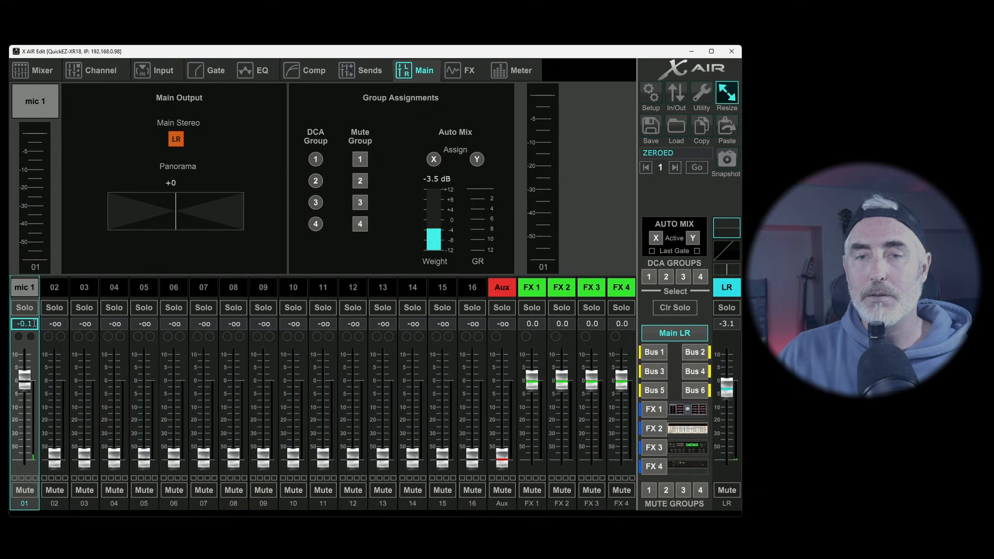
key(BackSpace)
key(BackSpace)
key(BackSpace)
key(BackSpace)
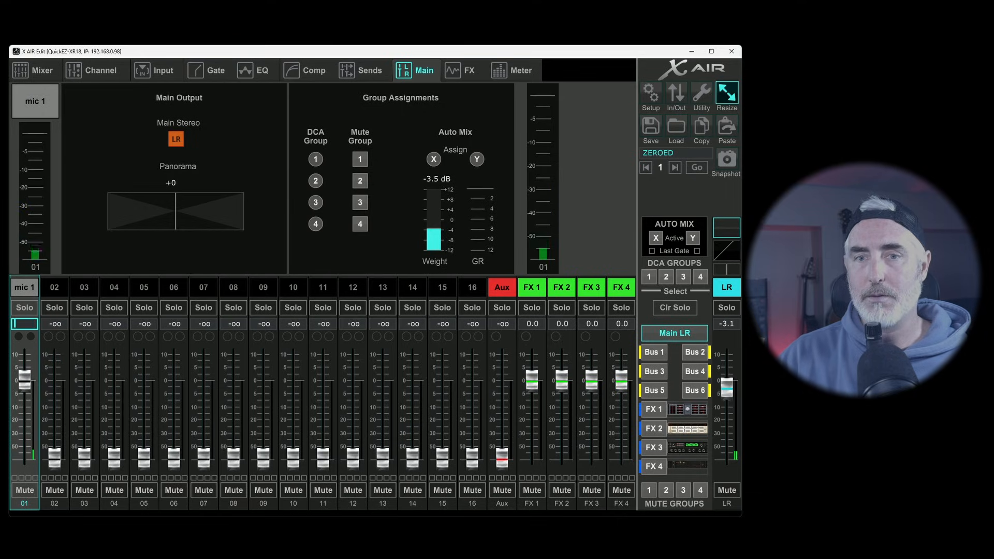
text(0)
key(Return)
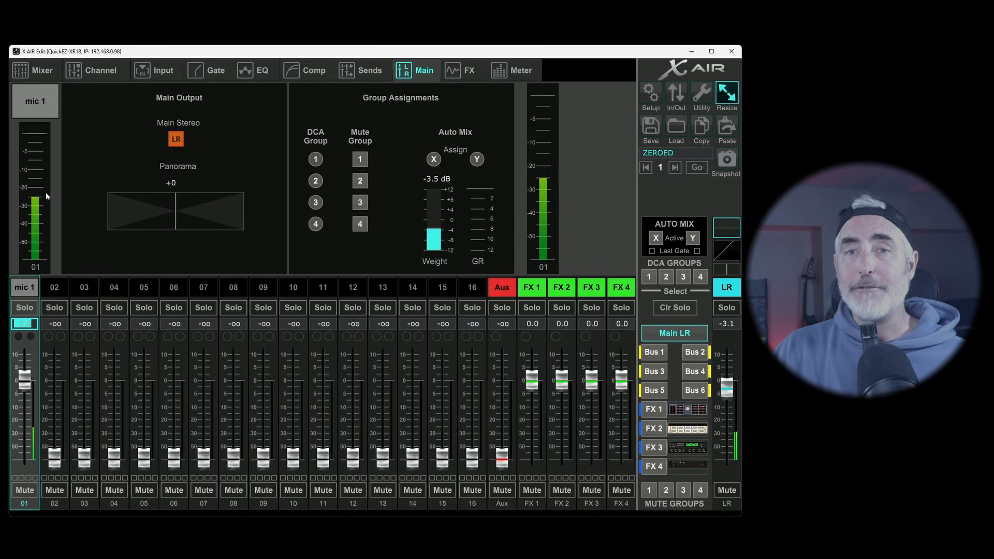
Raise mic 1's mic gain to +52.5 dB in the channel's input settings
mouse_move(121, 207)
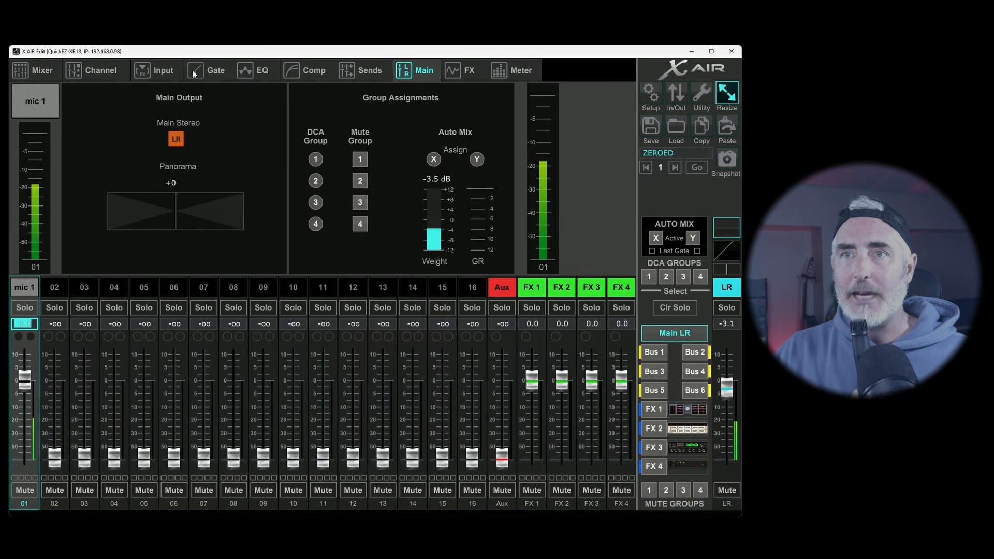
click(171, 70)
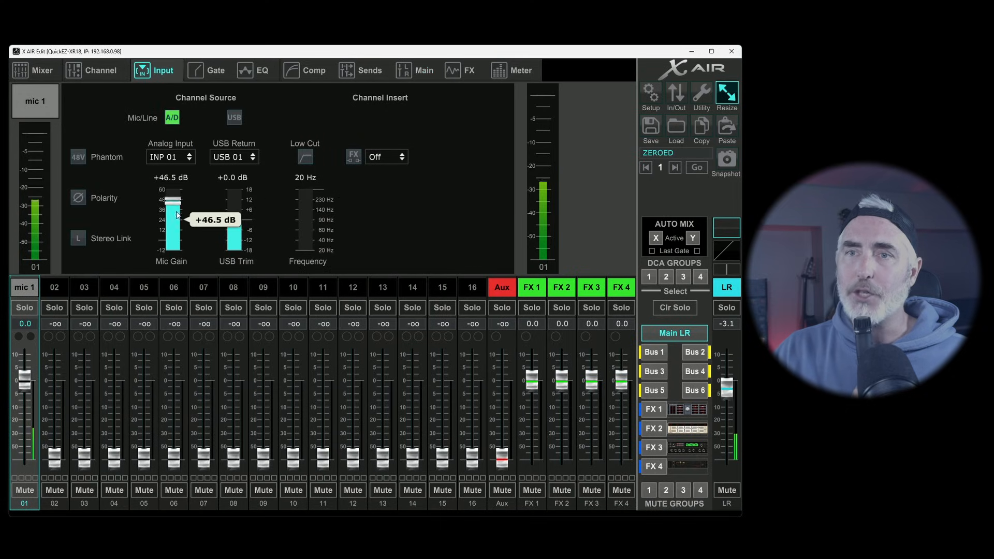
drag(173, 201, 173, 195)
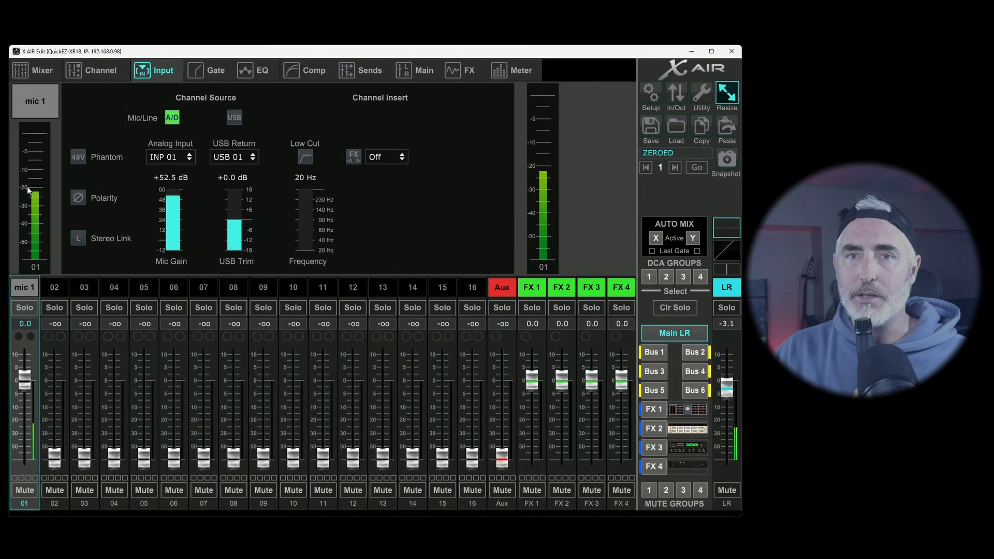
Return to the main output settings and lower mic 1's fader to about -27.2 dB and on down to -oo
click(417, 72)
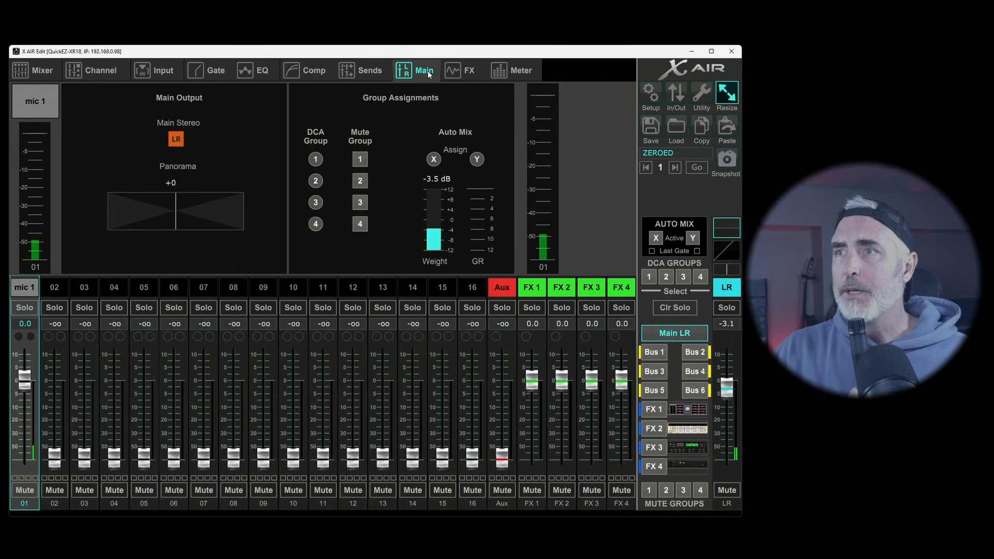
drag(23, 382, 39, 427)
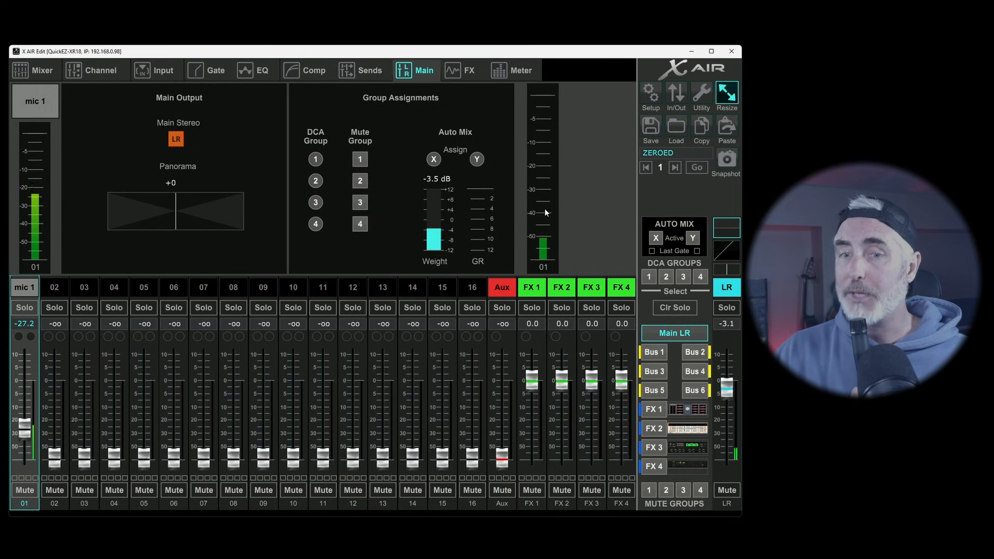
drag(26, 427, 24, 470)
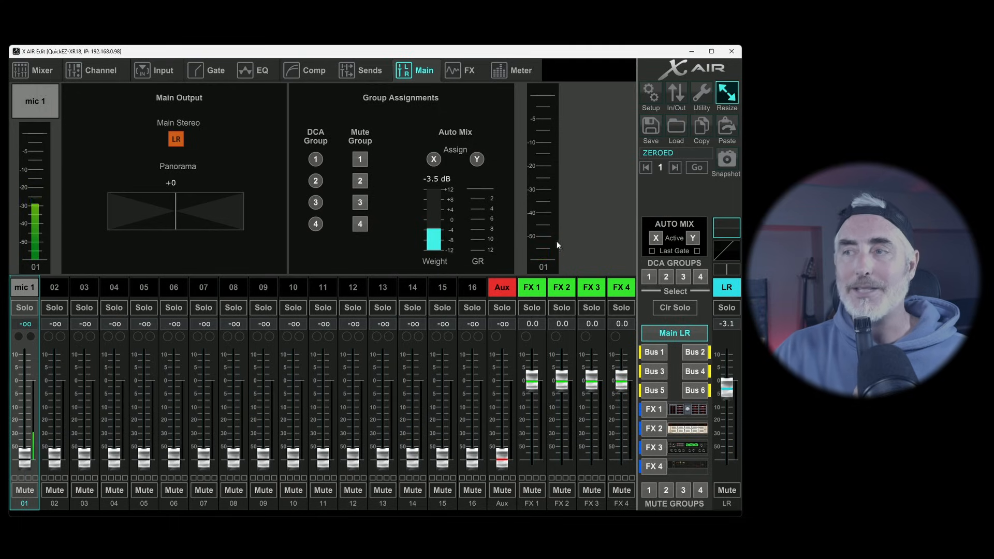